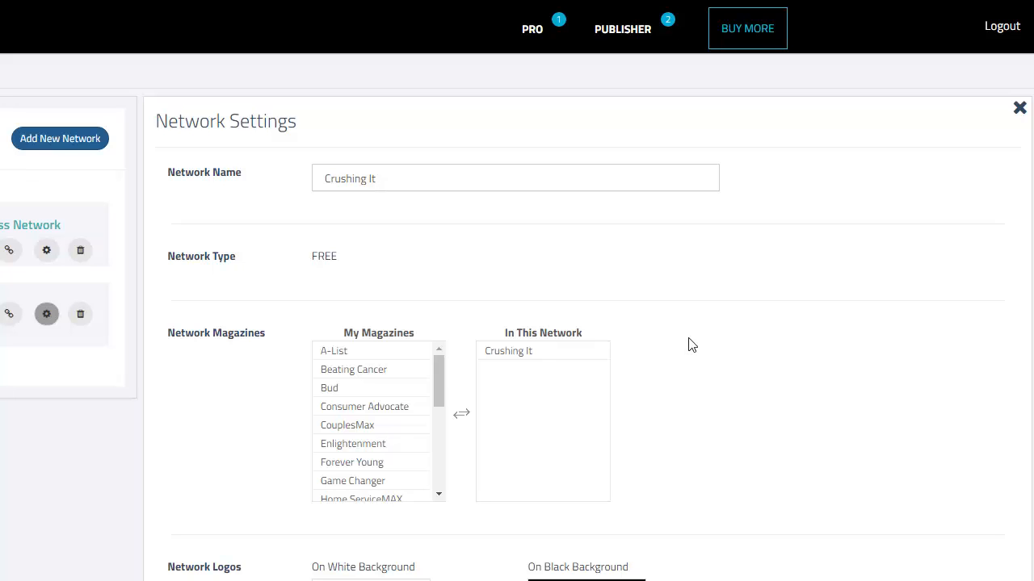
# Step: Start a new charter sponsorship program for the Crushing It magazine
pyautogui.scroll(-5, 691, 345)
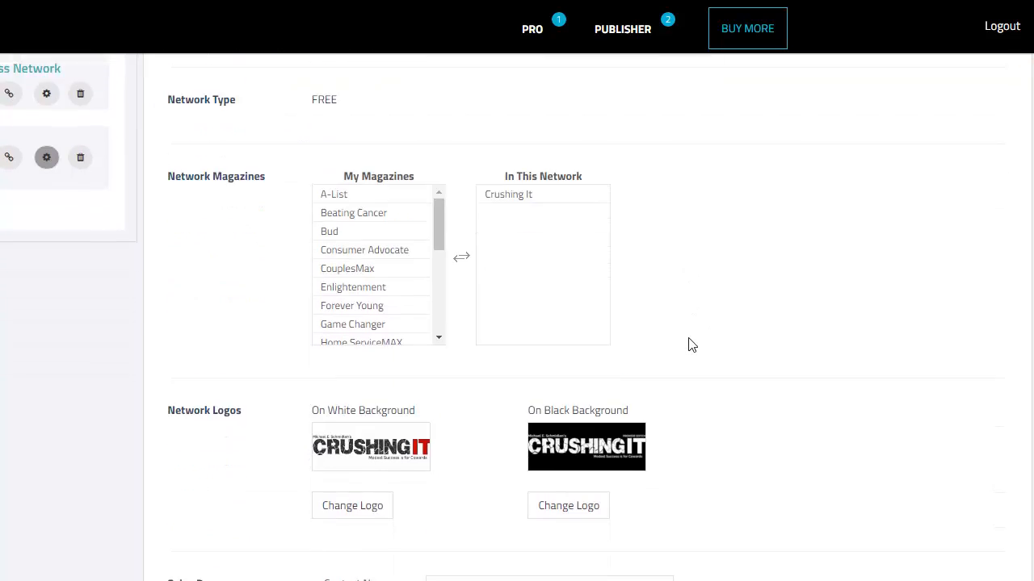
pyautogui.scroll(-3, 691, 345)
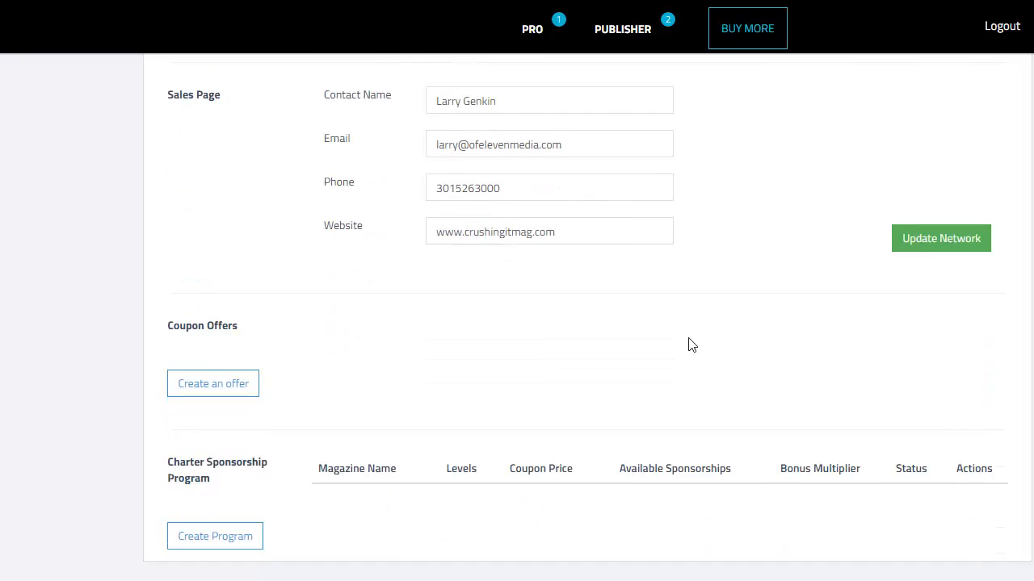
pyautogui.click(227, 539)
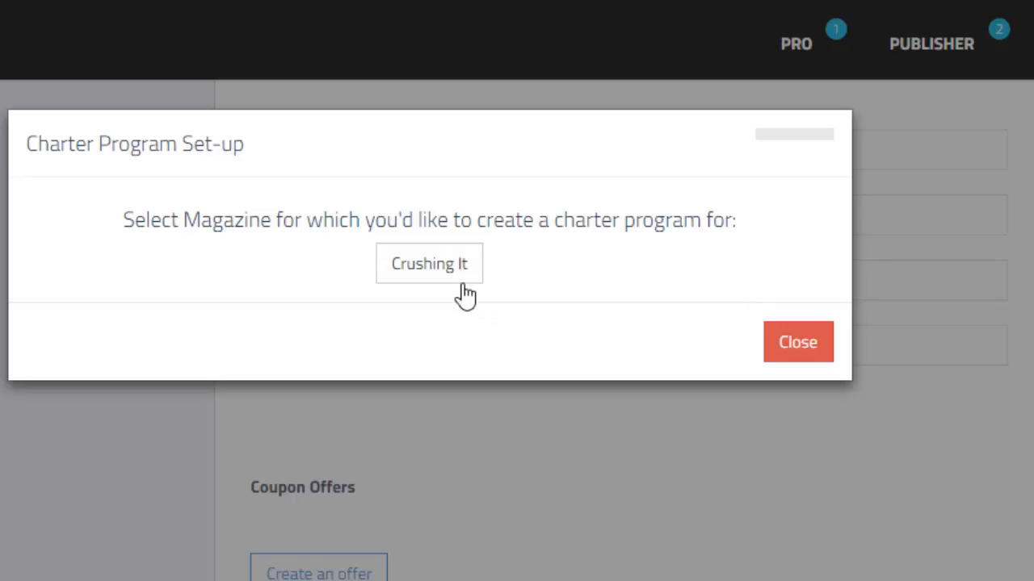
pyautogui.click(429, 264)
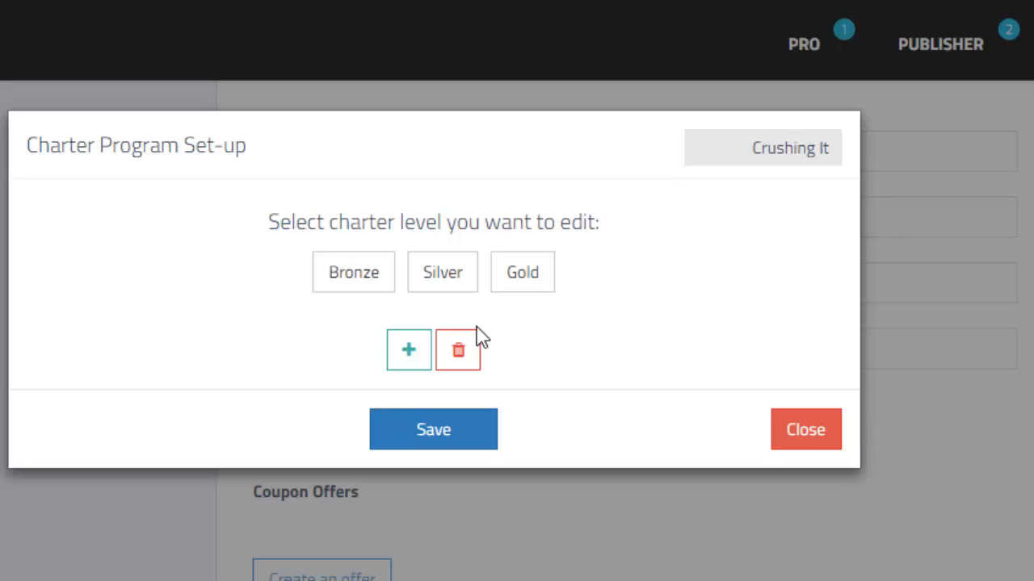
# Step: Edit the Bronze charter level, keep its name, and give it a price range from $1.00 to $10,001.00
pyautogui.click(374, 280)
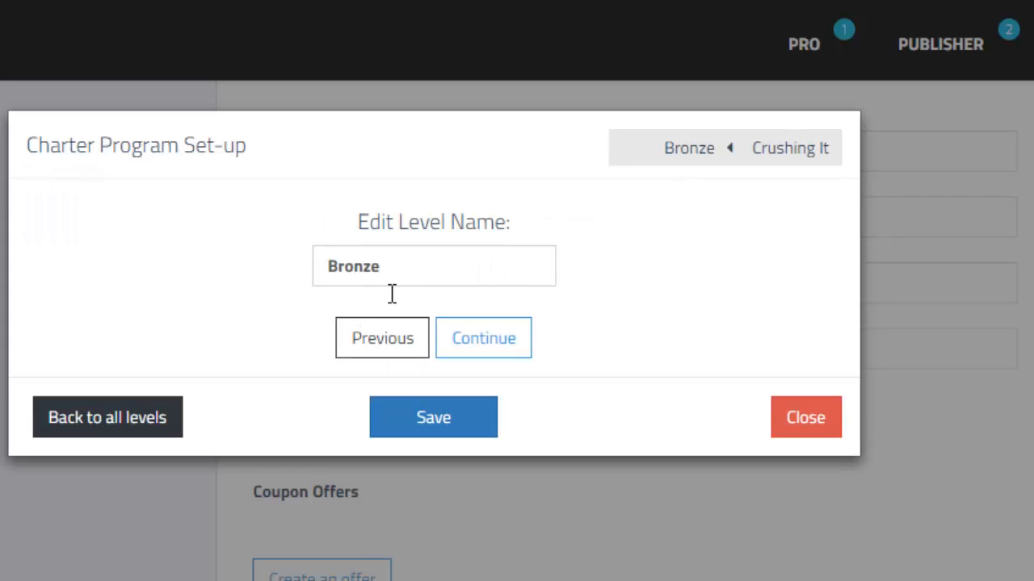
pyautogui.moveTo(420, 281); pyautogui.dragTo(383, 277)
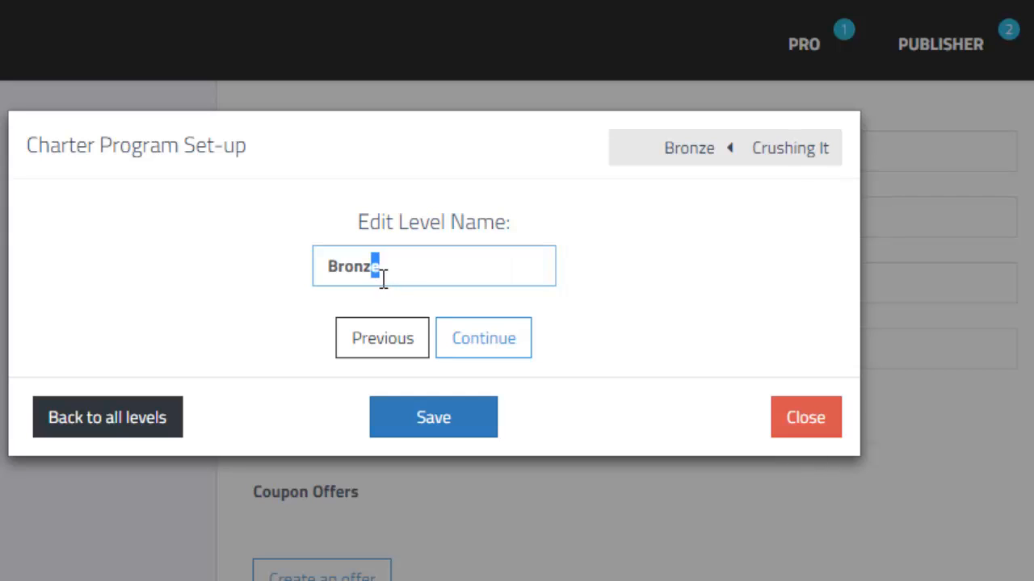
pyautogui.click(514, 353)
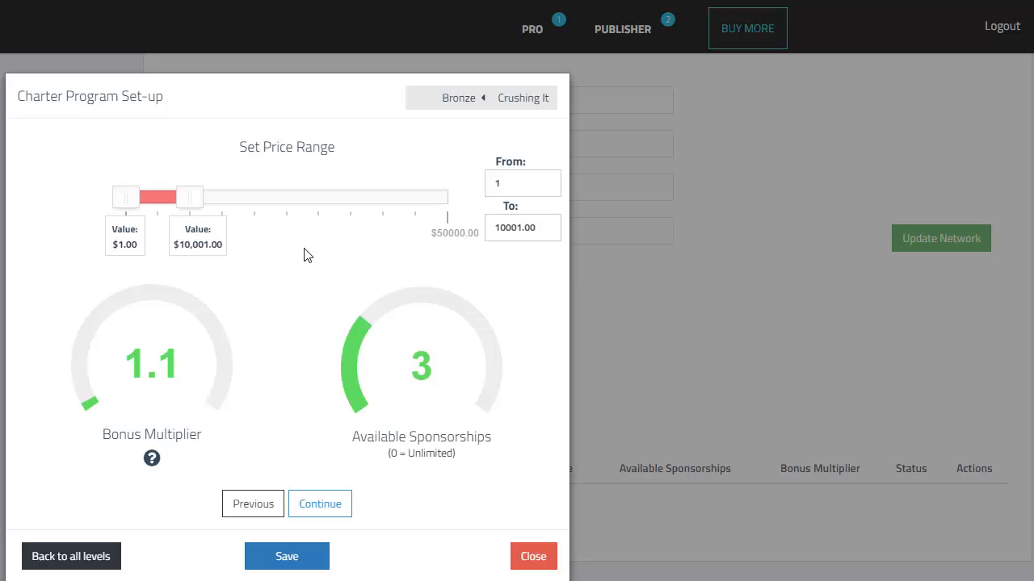
pyautogui.moveTo(176, 203)
pyautogui.mouseDown()
pyautogui.moveTo(201, 203)
pyautogui.moveTo(189, 199)
pyautogui.mouseUp()
# Step: Set the Bronze level's bonus multiplier to 2 and its available sponsorships to 0 (unlimited), and save
pyautogui.moveTo(92, 407); pyautogui.dragTo(92, 341)
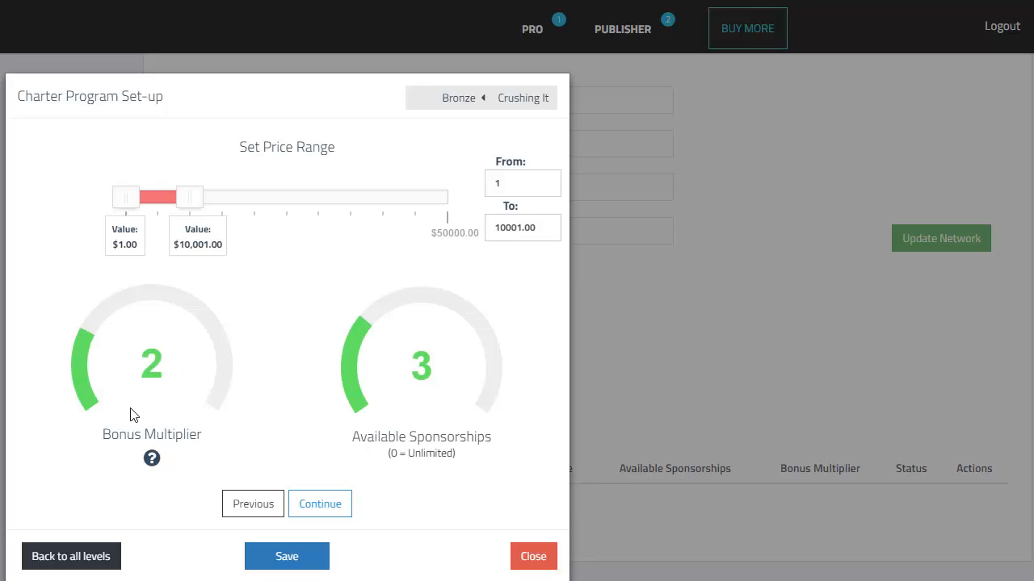
pyautogui.moveTo(89, 331)
pyautogui.mouseDown()
pyautogui.moveTo(80, 374)
pyautogui.moveTo(89, 400)
pyautogui.moveTo(81, 326)
pyautogui.mouseUp()
pyautogui.moveTo(362, 323); pyautogui.dragTo(358, 419)
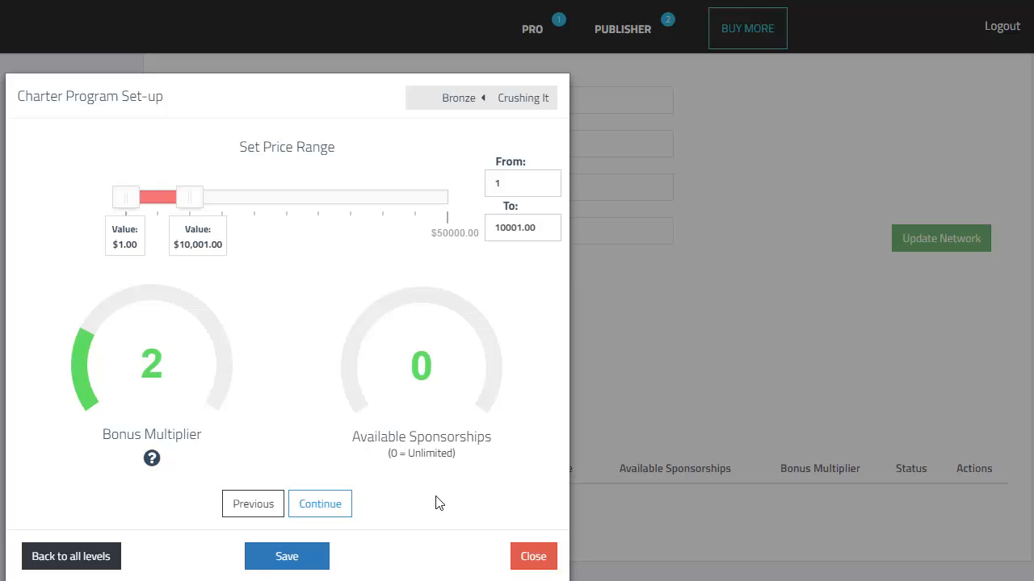
pyautogui.click(308, 557)
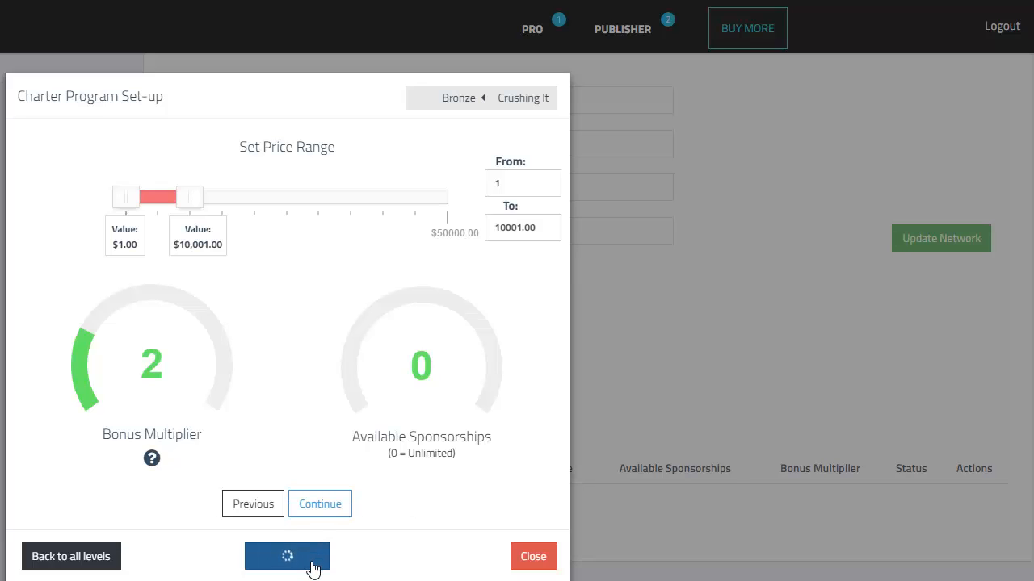
# Step: Check the feature lines in the Bronze level's pricing preview, save it, and return to the list of all levels
pyautogui.click(322, 504)
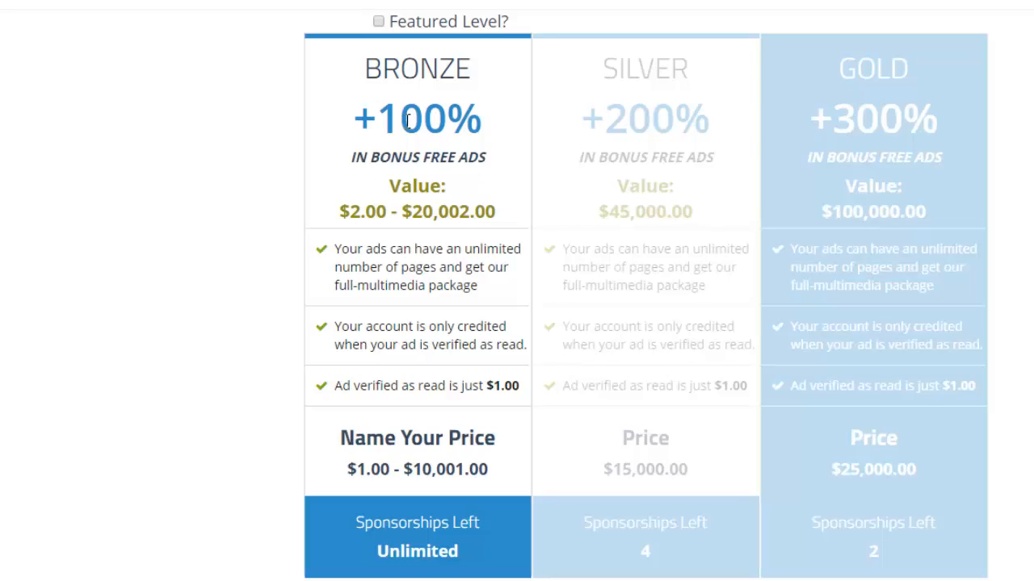
pyautogui.click(406, 272)
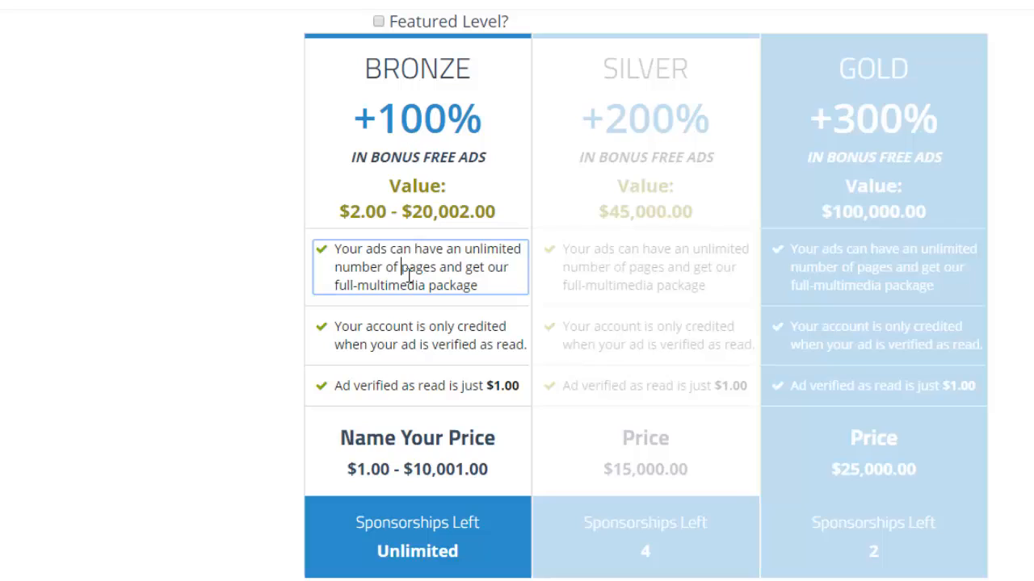
pyautogui.click(393, 330)
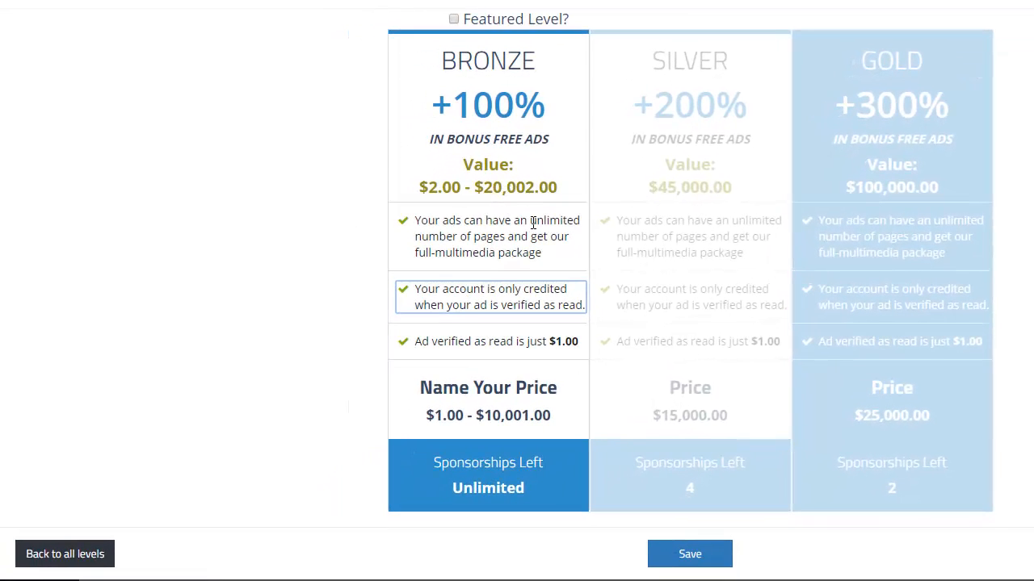
pyautogui.click(683, 560)
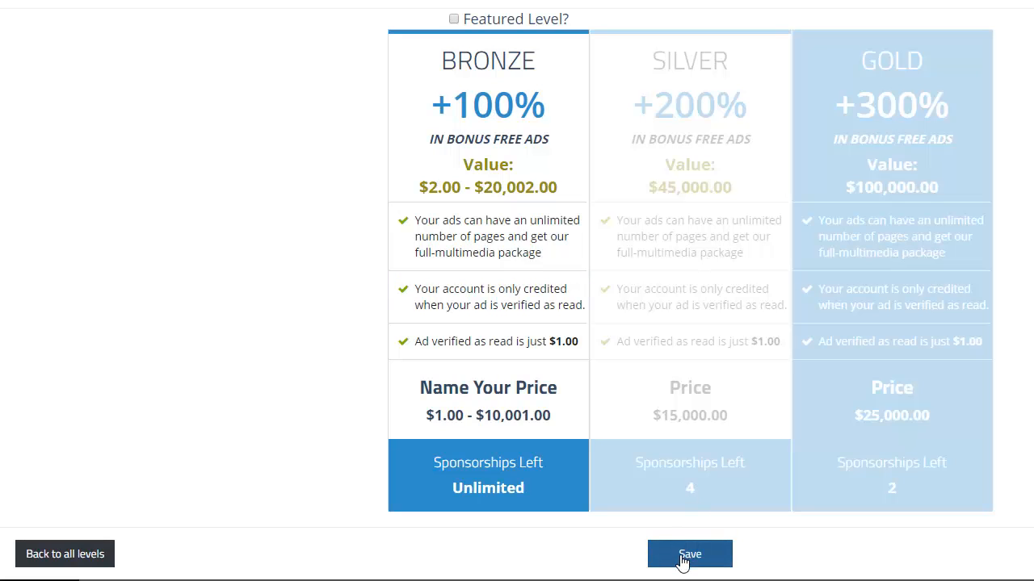
pyautogui.click(92, 555)
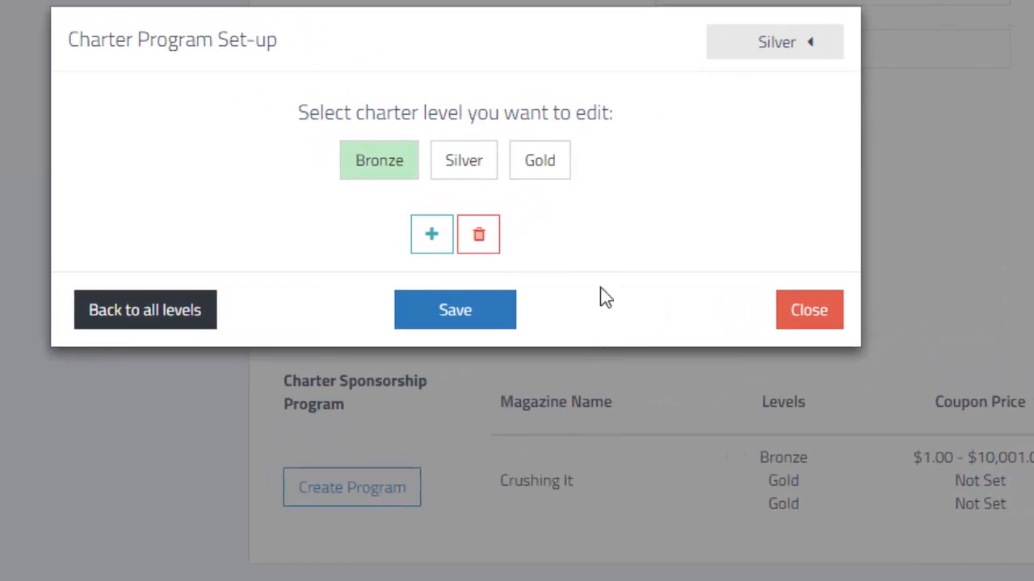
# Step: Set up the Silver charter level as a fixed-price offer with a coupon price of $1500.00
pyautogui.click(477, 173)
pyautogui.click(510, 229)
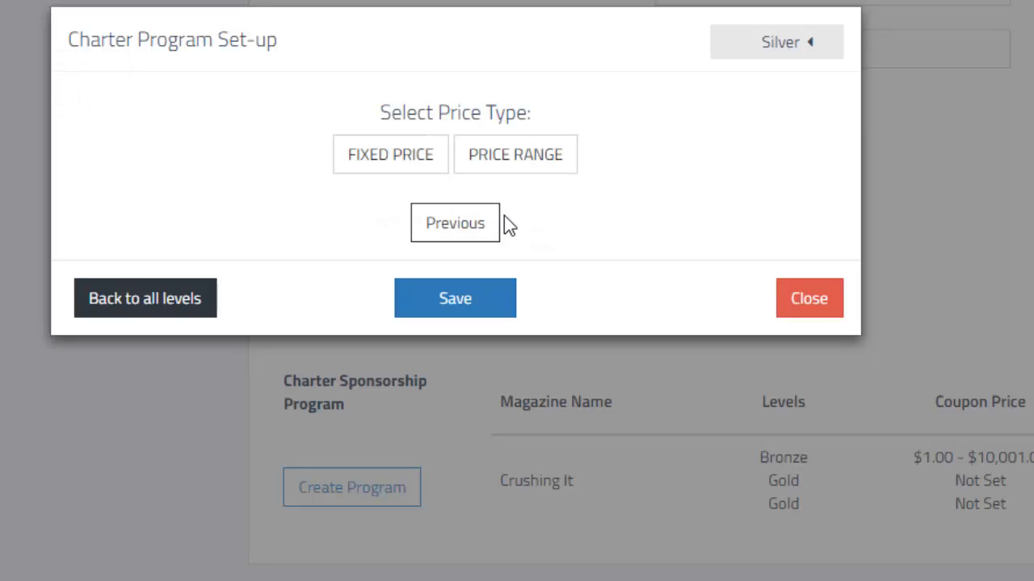
pyautogui.click(410, 166)
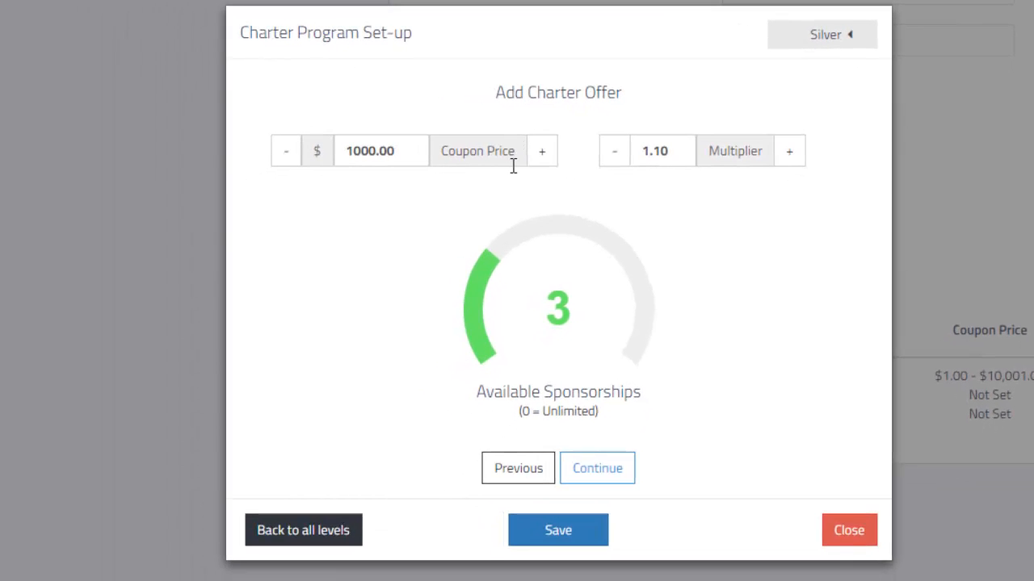
pyautogui.click(374, 160)
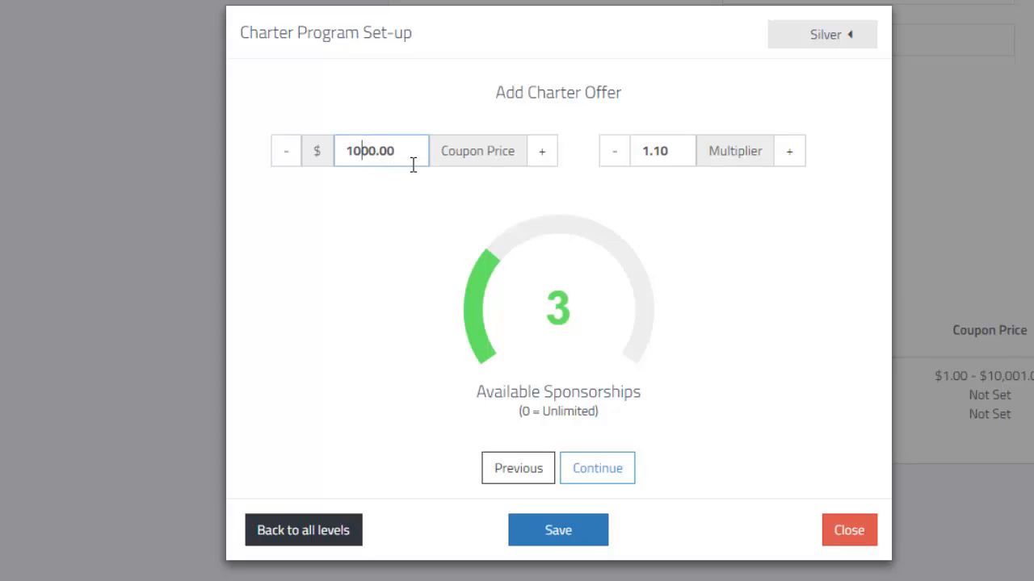
pyautogui.press('BackSpace')
pyautogui.write('5')
# Step: Set the Silver level's multiplier to 3 and its available sponsorships to 4
pyautogui.moveTo(678, 162); pyautogui.dragTo(628, 156)
pyautogui.write('3')
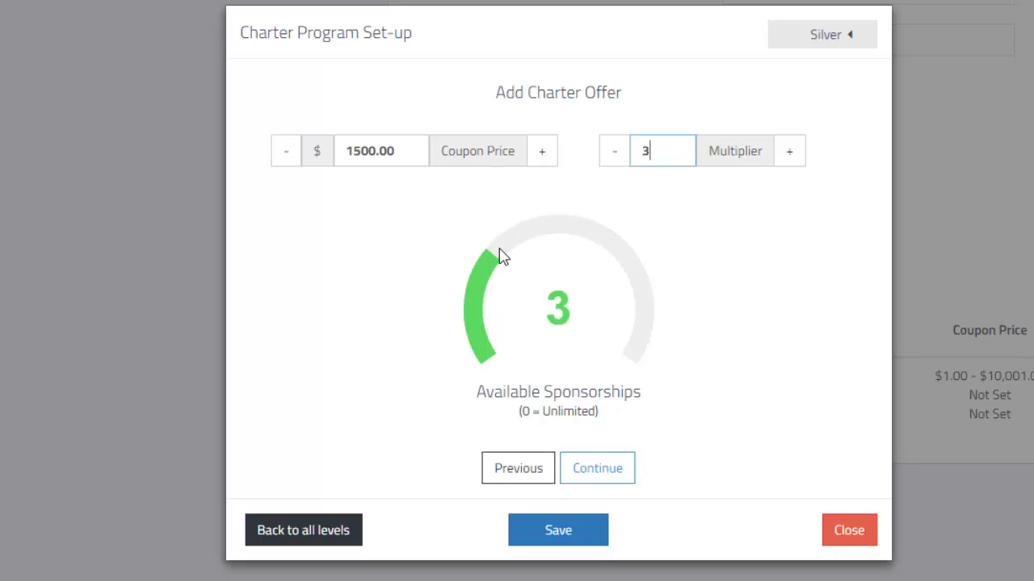
pyautogui.moveTo(500, 255); pyautogui.dragTo(529, 232)
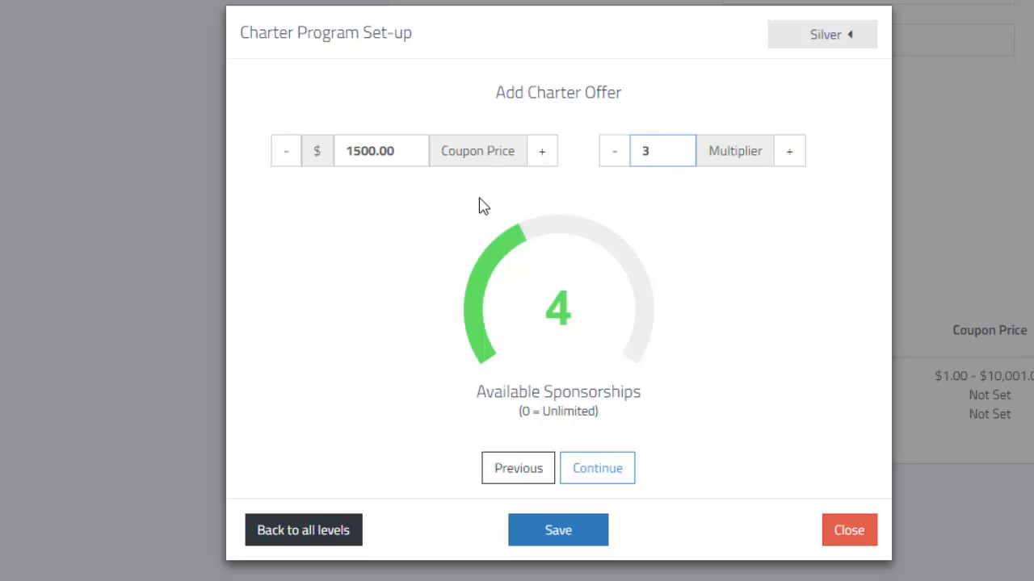
# Step: Set the Silver level's coupon price to $15000.00, save the offer, and continue to its preview
pyautogui.click(380, 155)
pyautogui.write('0')
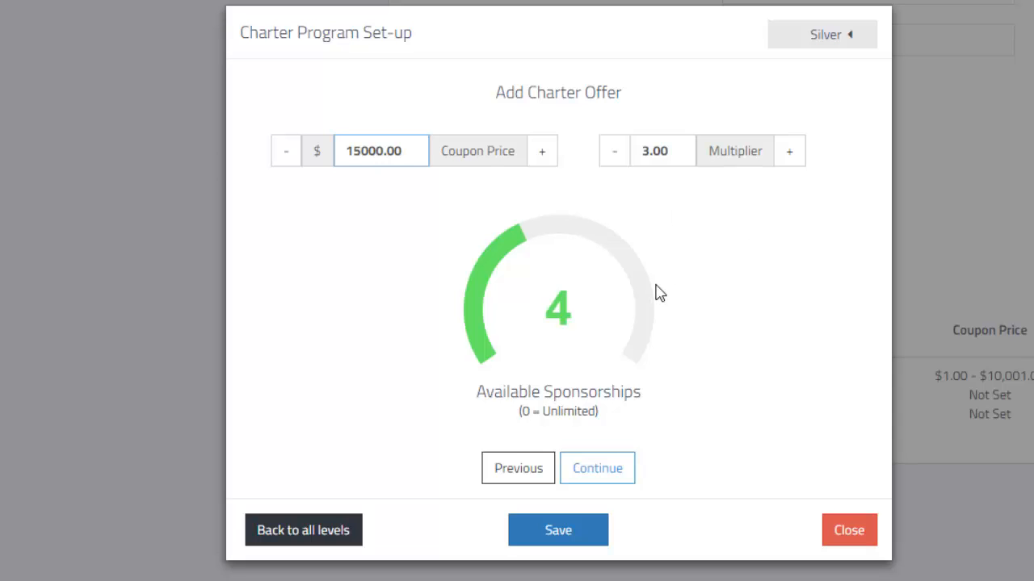
pyautogui.click(563, 547)
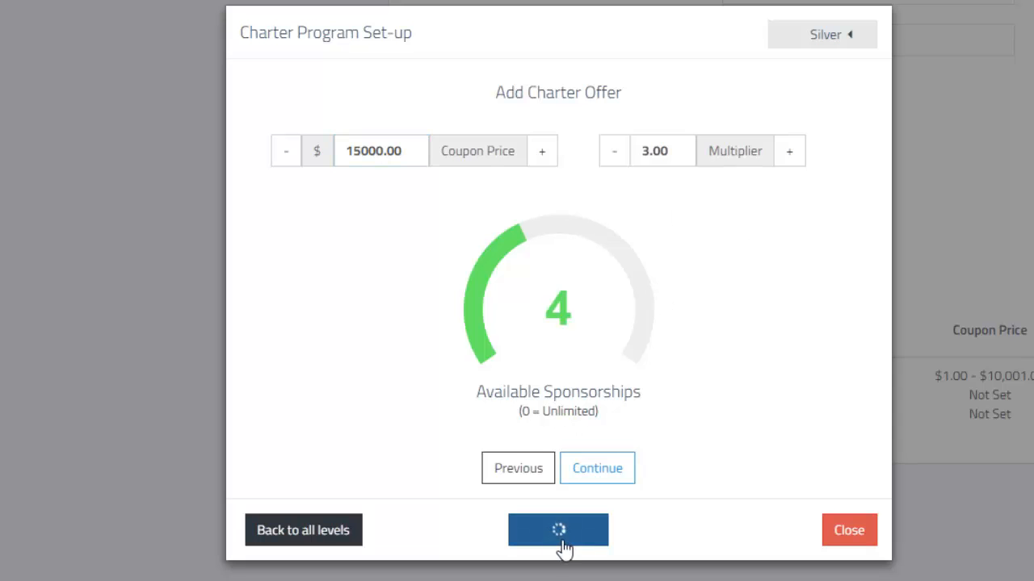
pyautogui.click(611, 470)
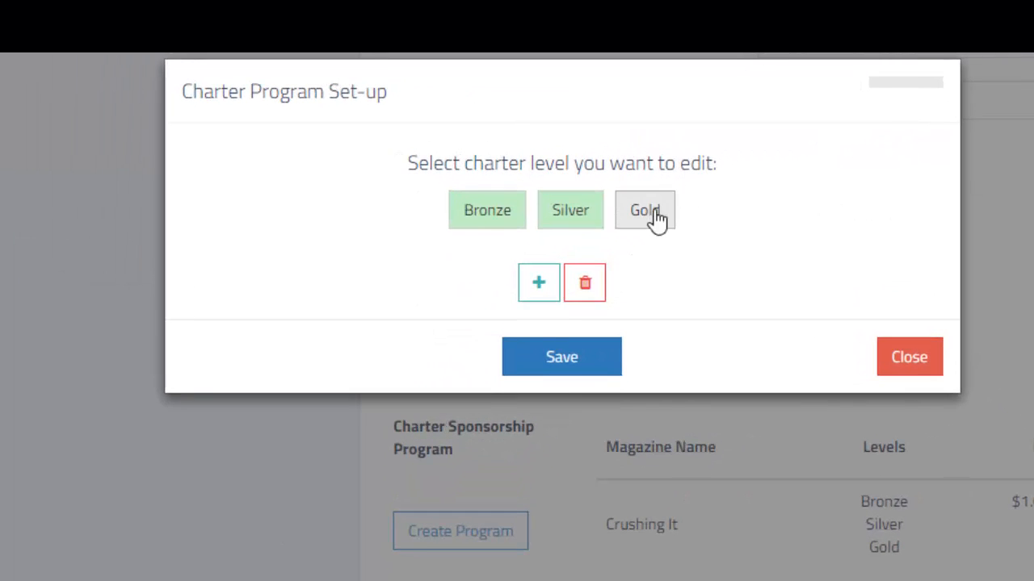
# Step: Set up the Gold charter level as a fixed-price offer with a coupon price of $25000.00
pyautogui.click(658, 220)
pyautogui.click(605, 293)
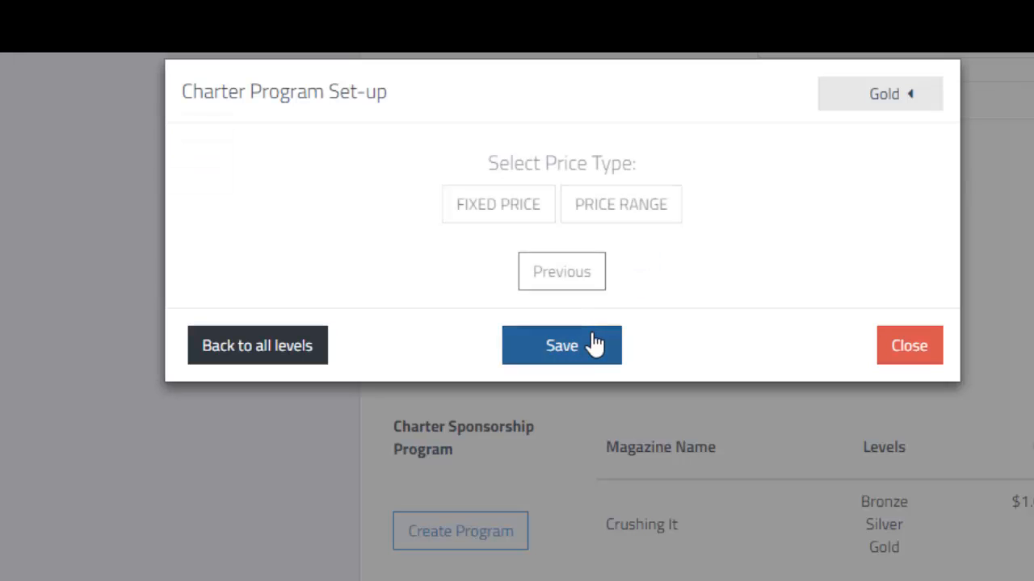
pyautogui.click(523, 223)
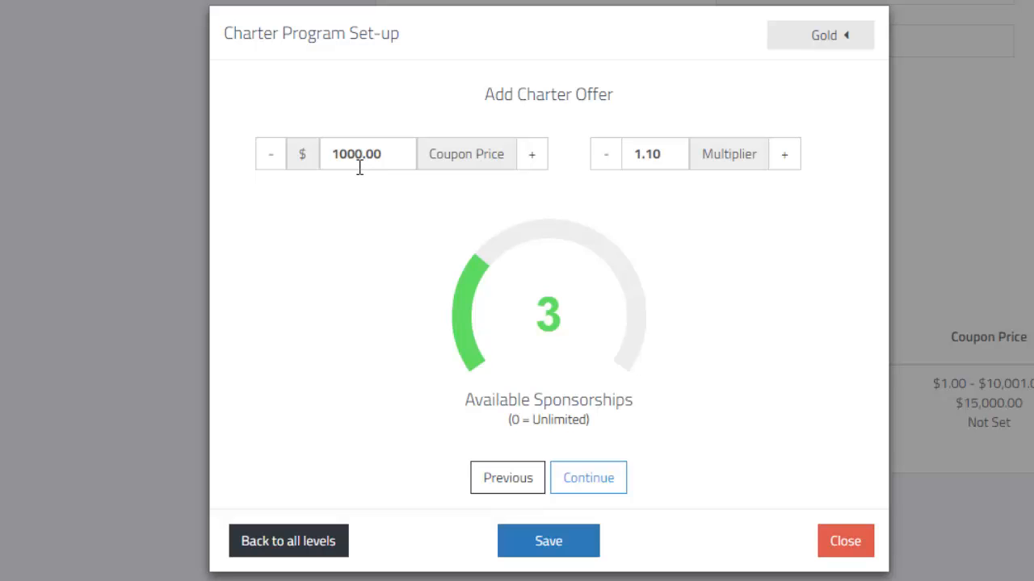
pyautogui.moveTo(348, 164); pyautogui.dragTo(338, 164)
pyautogui.write('250')
# Step: Set the Gold level's multiplier to 4 and available sponsorships to 2, save the offer, and continue to its preview
pyautogui.moveTo(670, 162); pyautogui.dragTo(626, 154)
pyautogui.write('4')
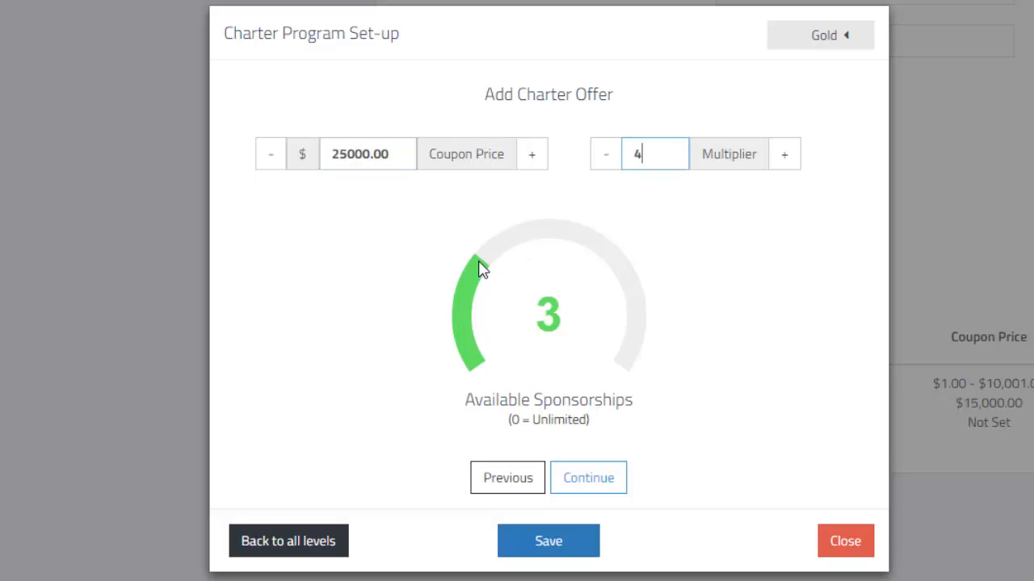
pyautogui.moveTo(478, 271); pyautogui.dragTo(458, 314)
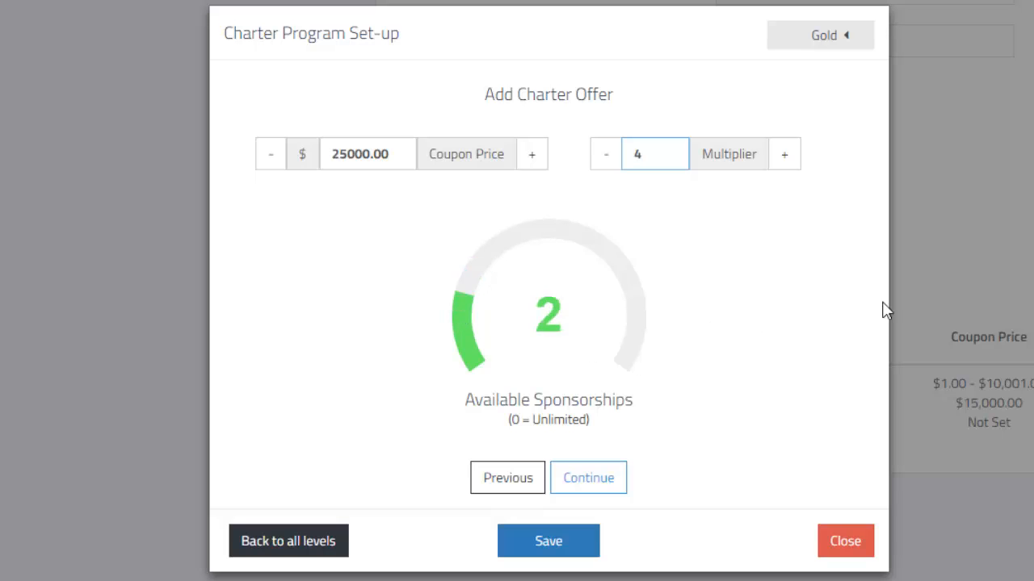
pyautogui.click(571, 553)
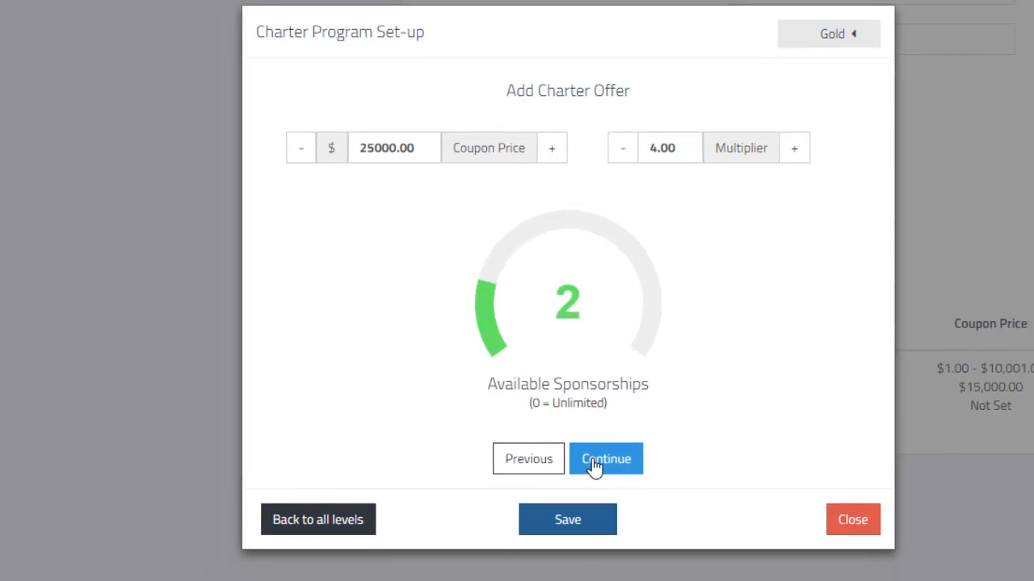
pyautogui.click(573, 482)
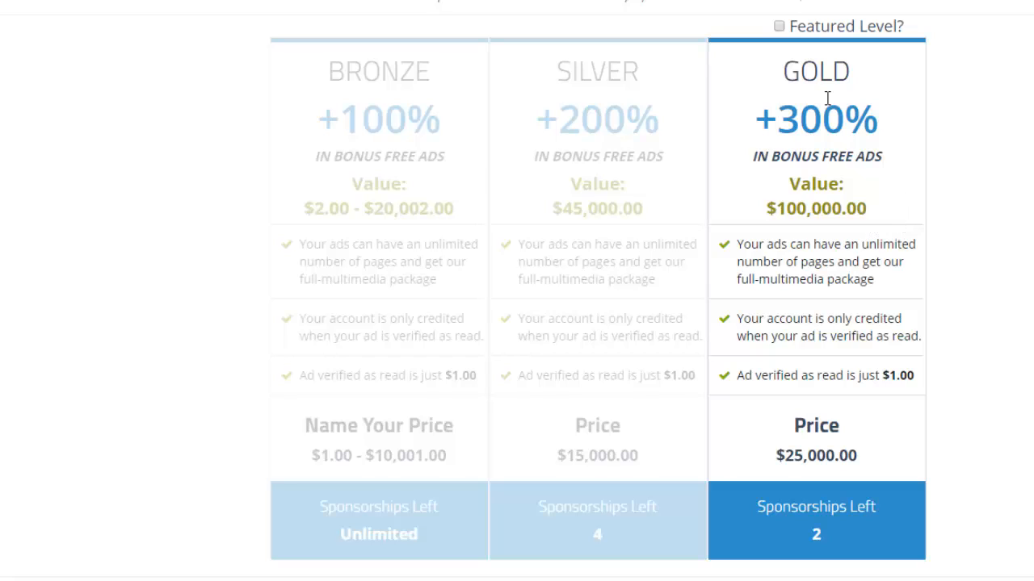
# Step: Mark the Gold level as the featured level in the pricing preview
pyautogui.click(778, 27)
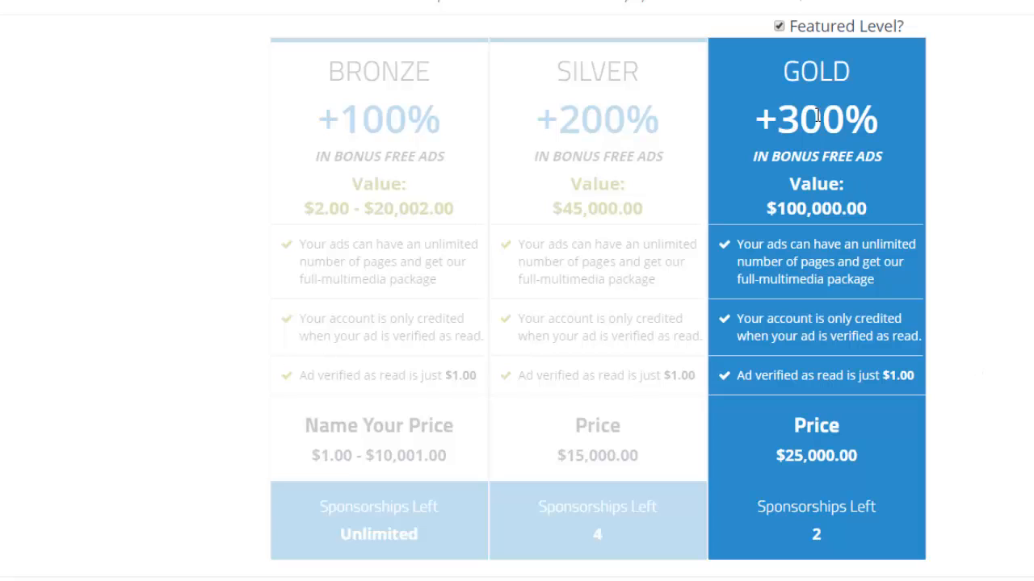
pyautogui.click(778, 27)
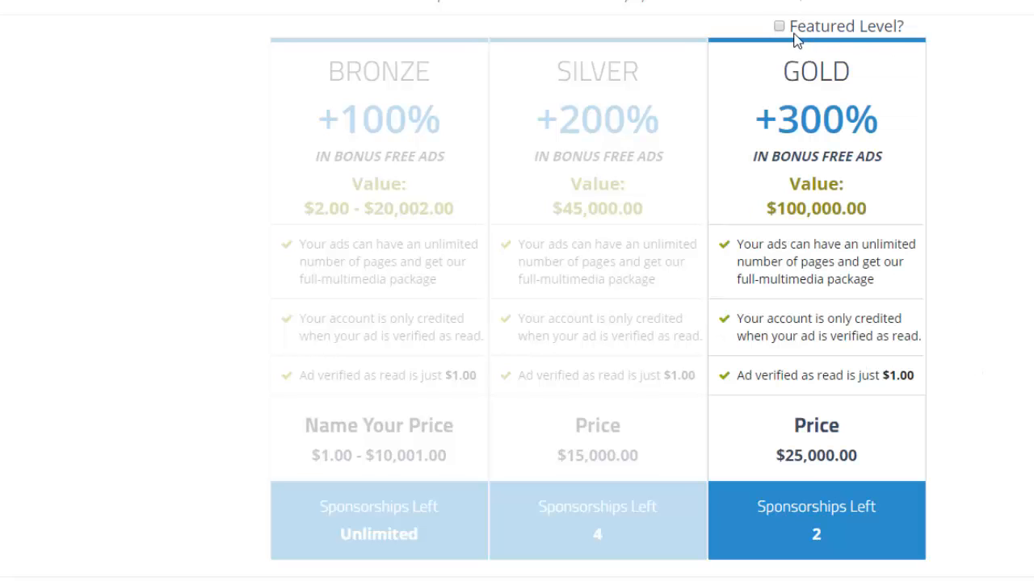
pyautogui.click(778, 26)
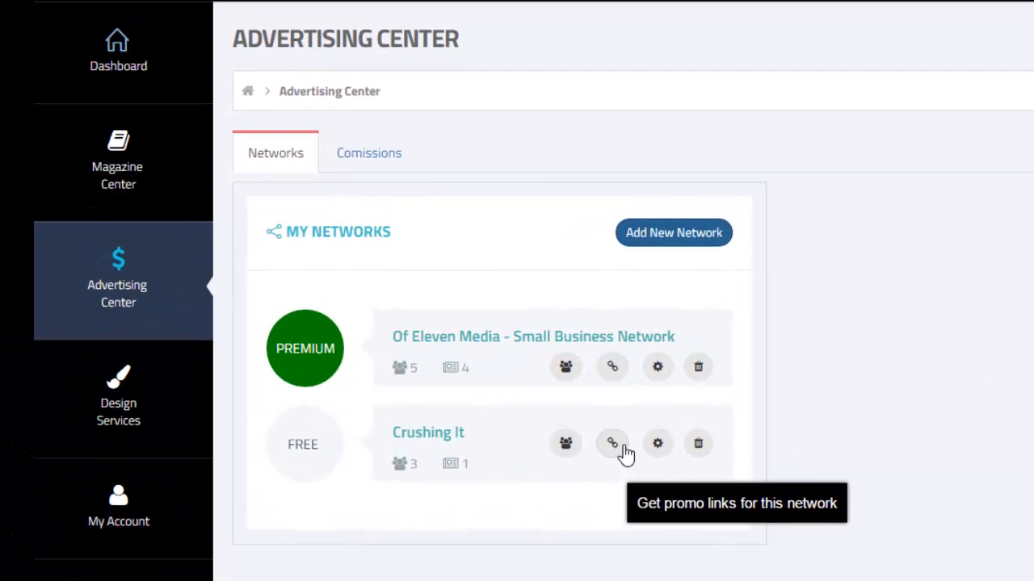
# Step: Open the Crushing It network's public sales page from its promo links and view the charter program under Specials
pyautogui.click(612, 444)
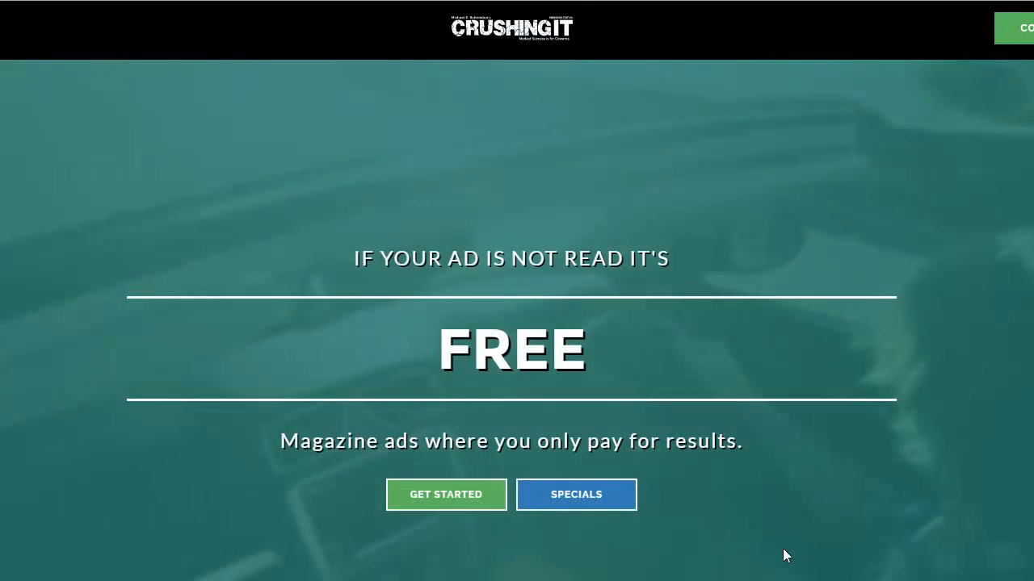
pyautogui.click(583, 495)
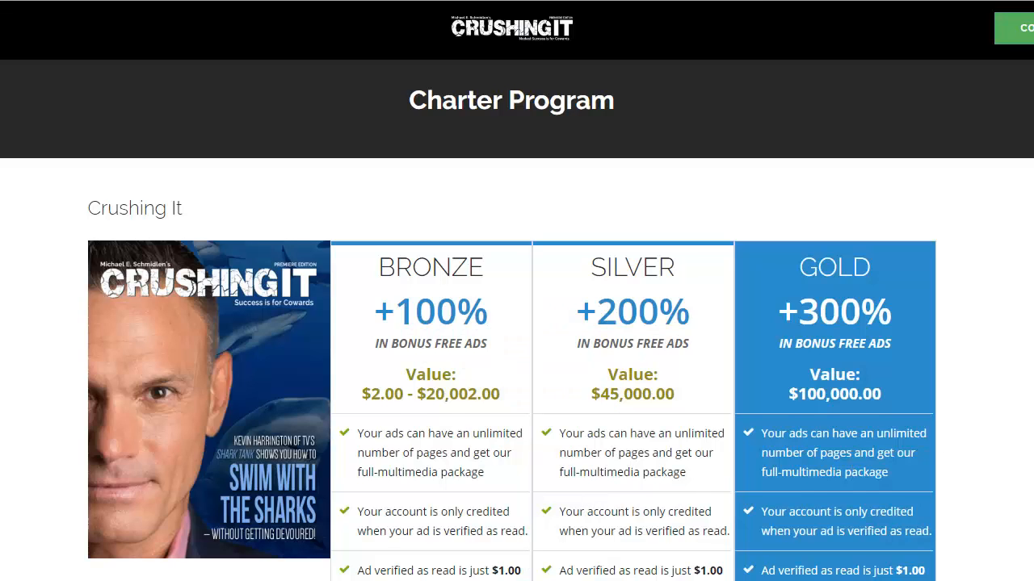
pyautogui.scroll(-3, 517, 323)
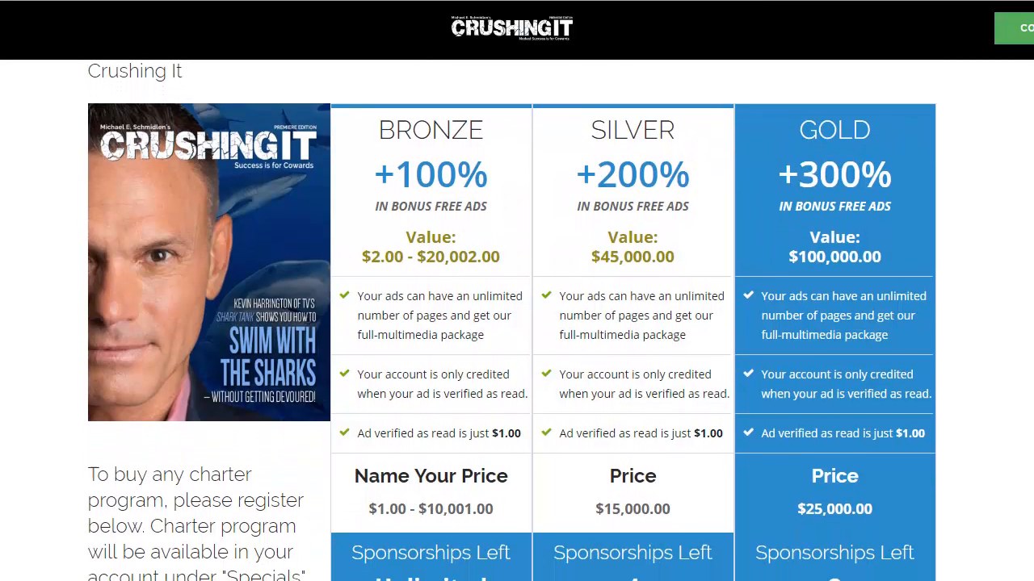
# Step: Examine the charter levels' pricing and the registration form with its company information and terms on the public sales page
pyautogui.scroll(-1, 517, 323)
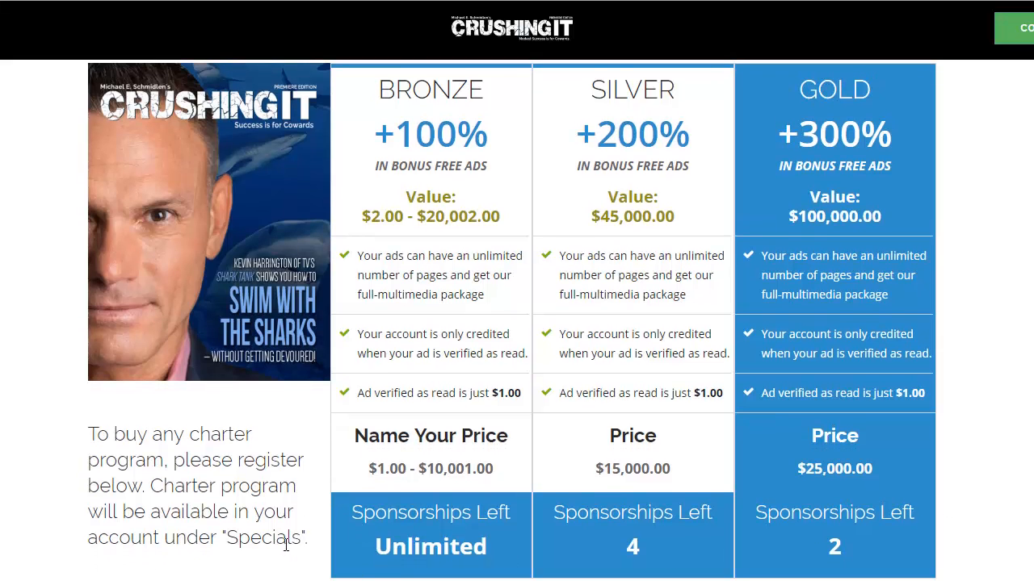
pyautogui.scroll(-6, 295, 537)
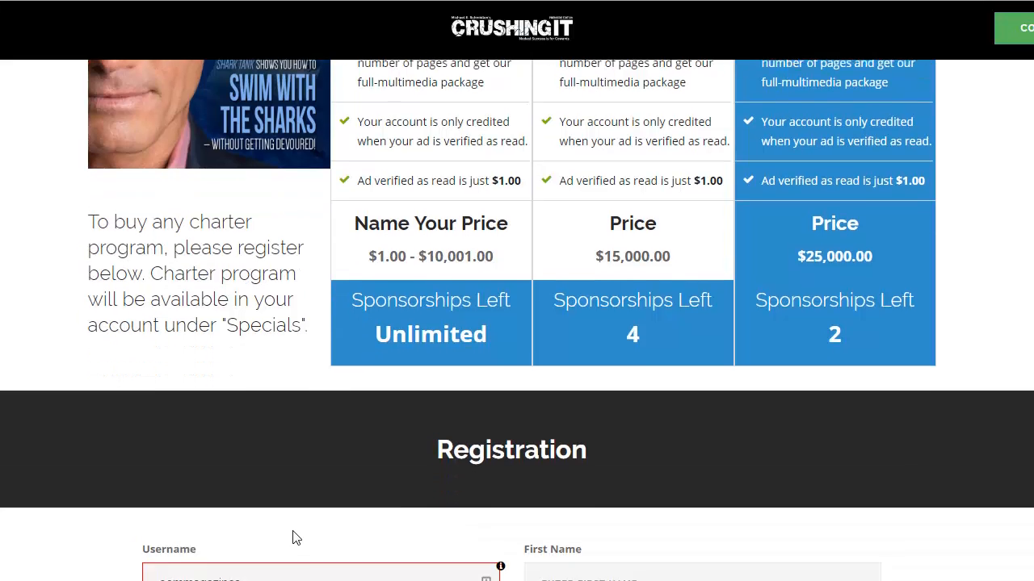
pyautogui.scroll(-5, 295, 541)
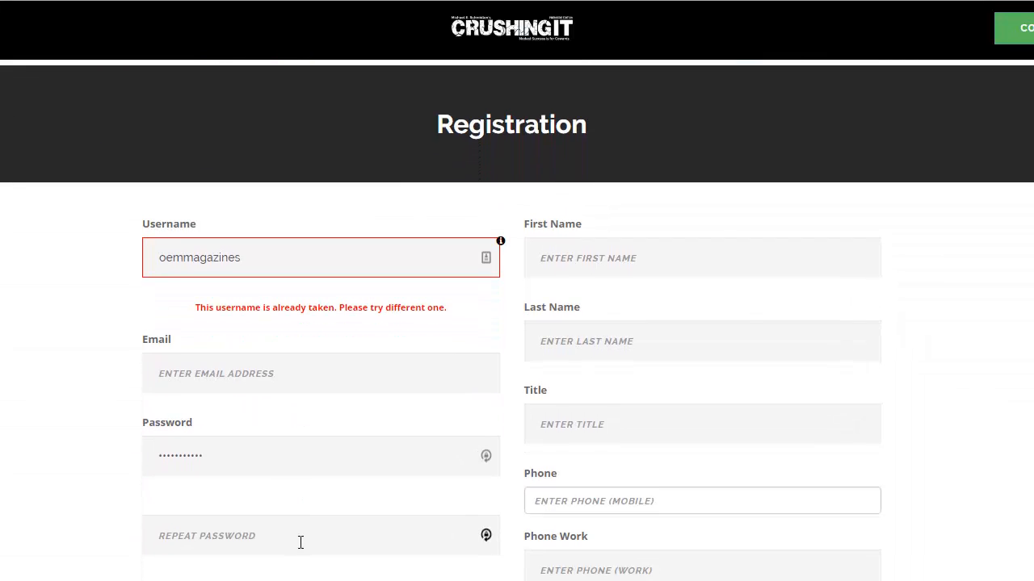
pyautogui.scroll(-5, 310, 545)
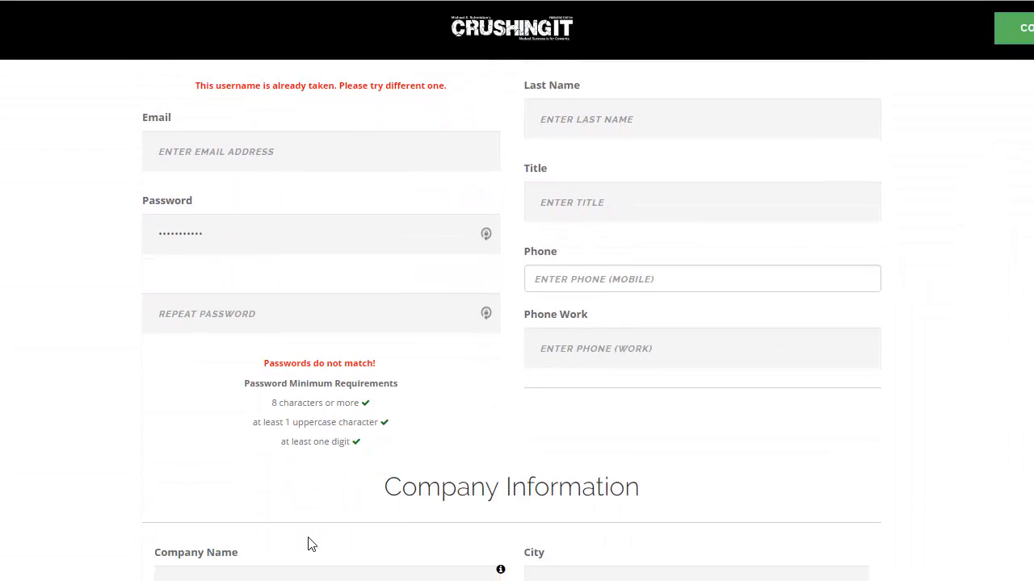
pyautogui.scroll(-4, 316, 546)
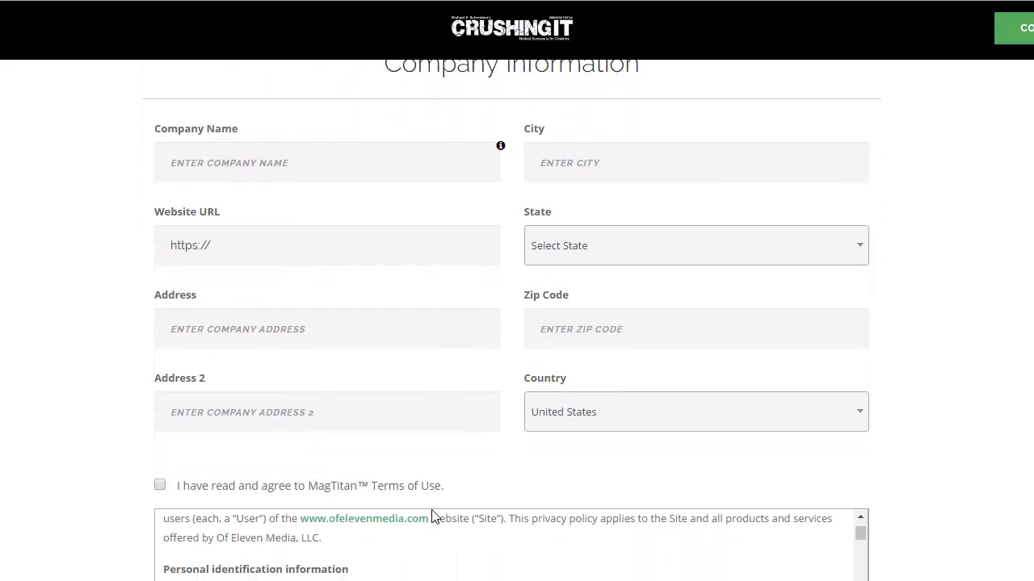
pyautogui.scroll(-3, 440, 520)
pyautogui.scroll(-5, 942, 535)
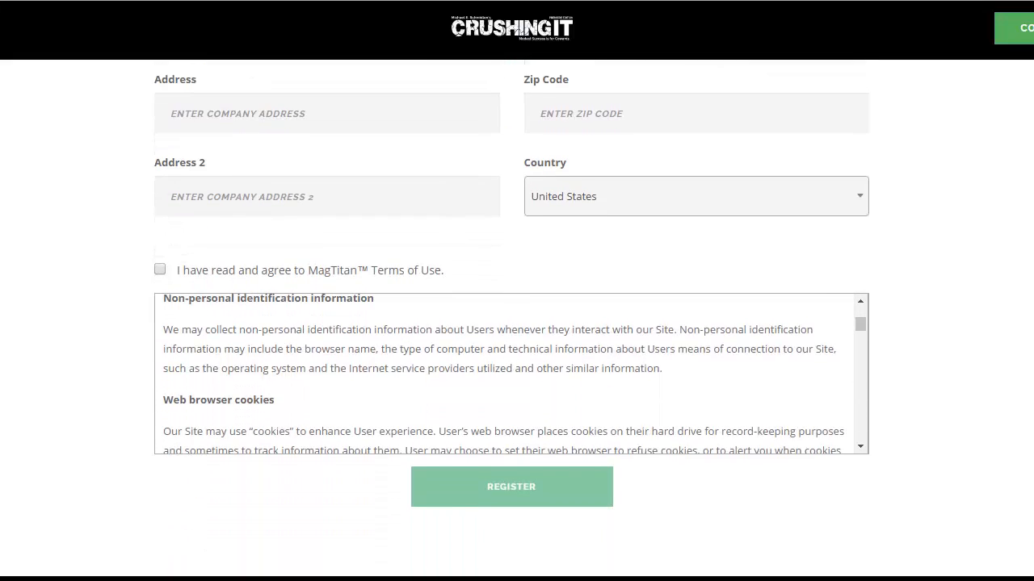
pyautogui.scroll(-1, 517, 428)
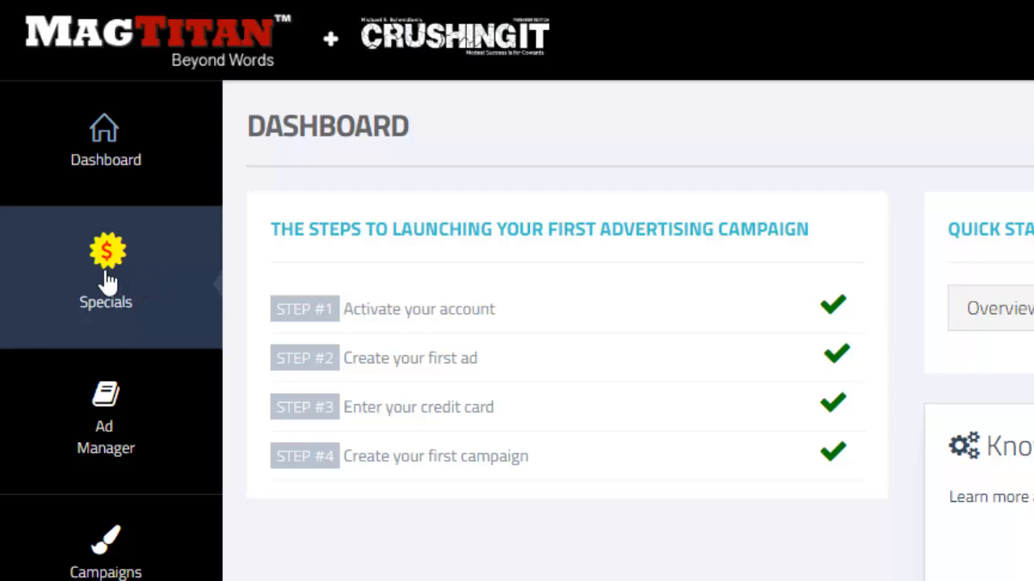
# Step: From the advertiser account's Specials, start a Bronze charter purchase at $1000 and agree to the credit card charge
pyautogui.click(102, 280)
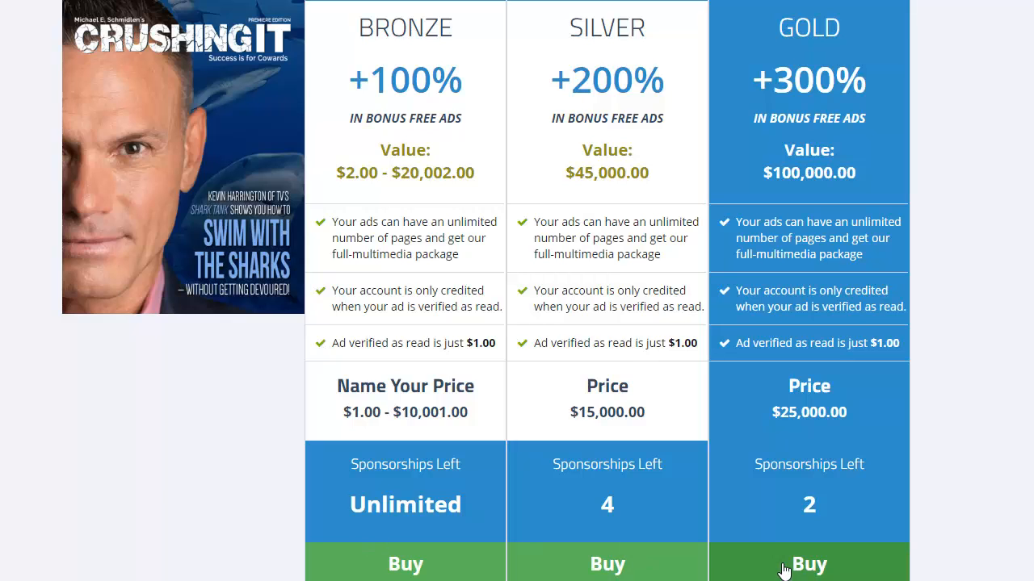
pyautogui.click(693, 567)
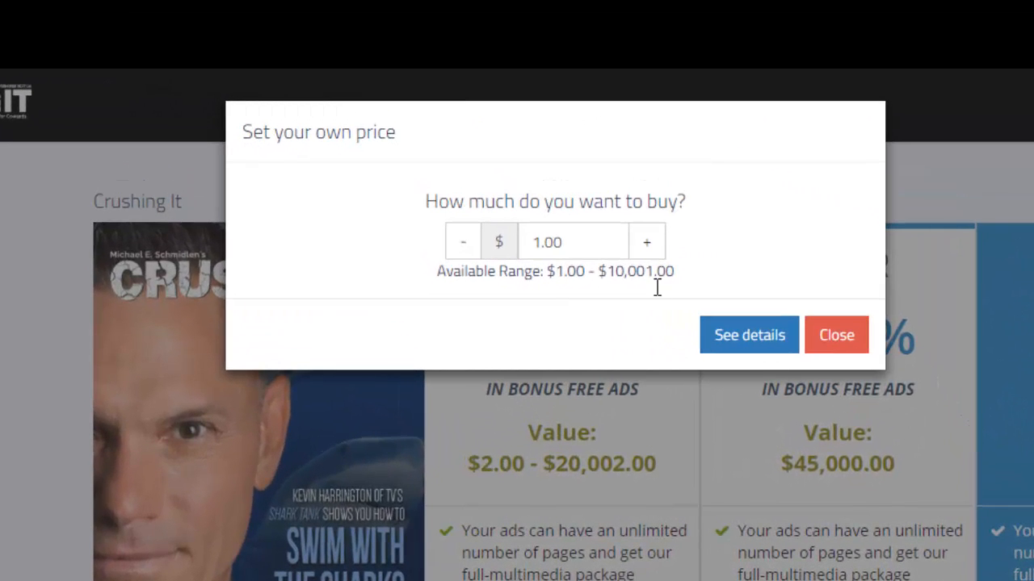
pyautogui.moveTo(583, 255); pyautogui.dragTo(521, 255)
pyautogui.write('1000')
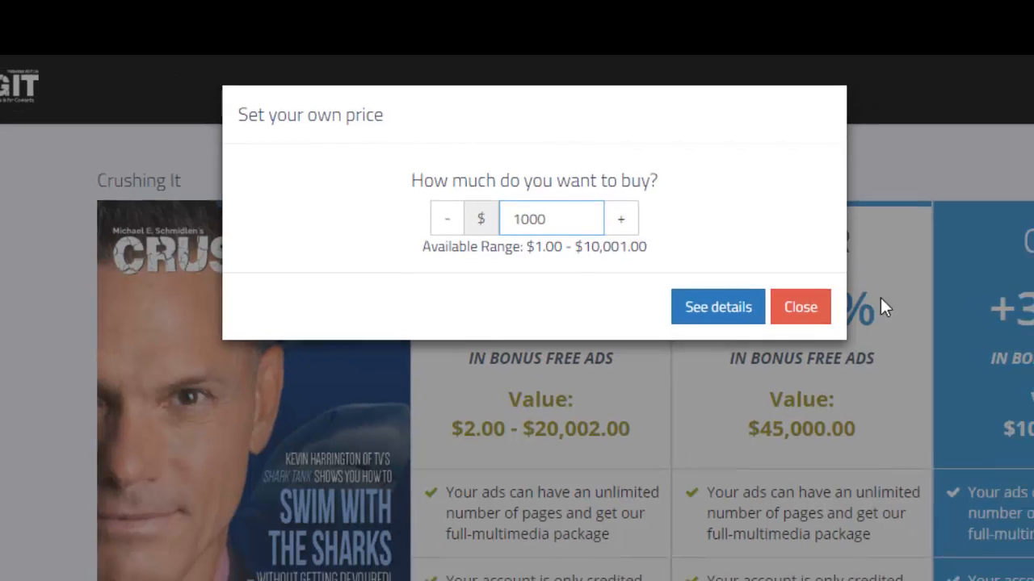
pyautogui.click(768, 332)
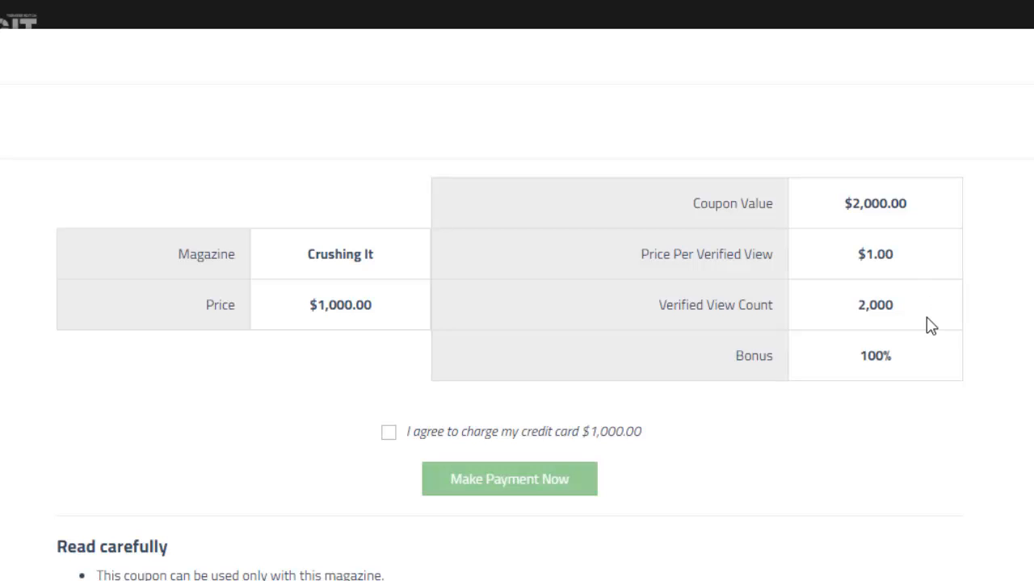
pyautogui.click(387, 433)
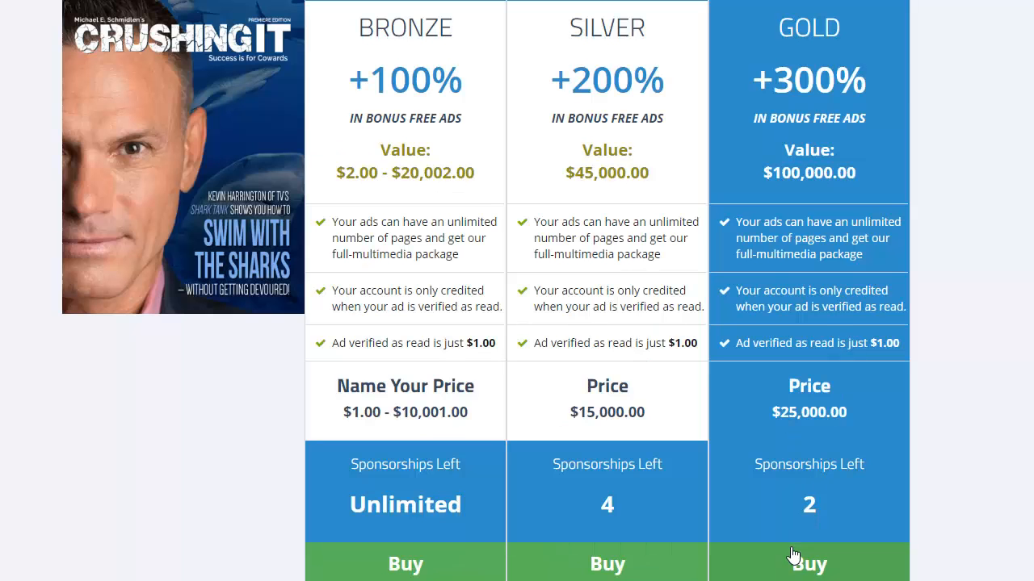
# Step: Start a purchase of the Gold charter level to bring up its payment details
pyautogui.click(815, 564)
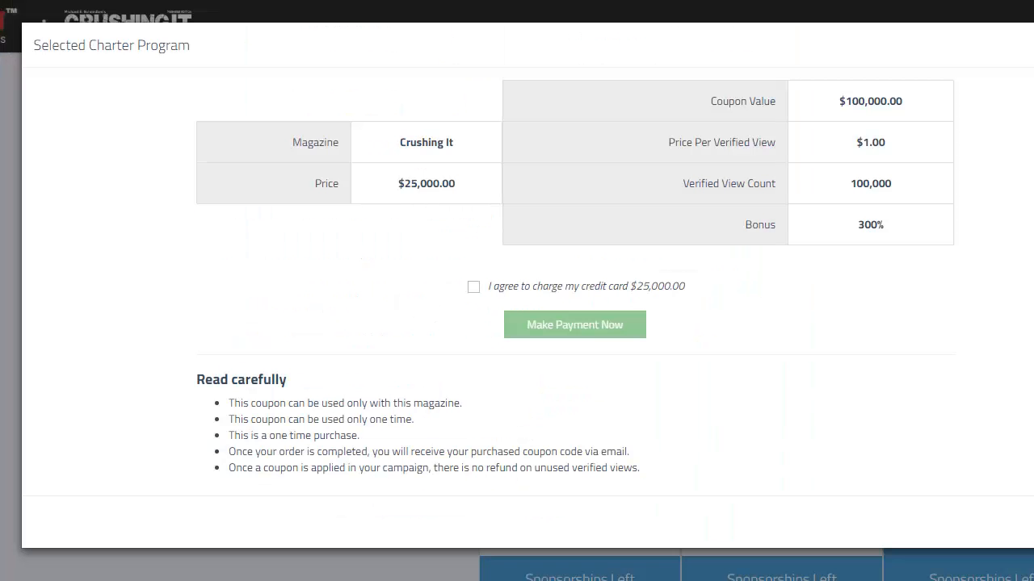